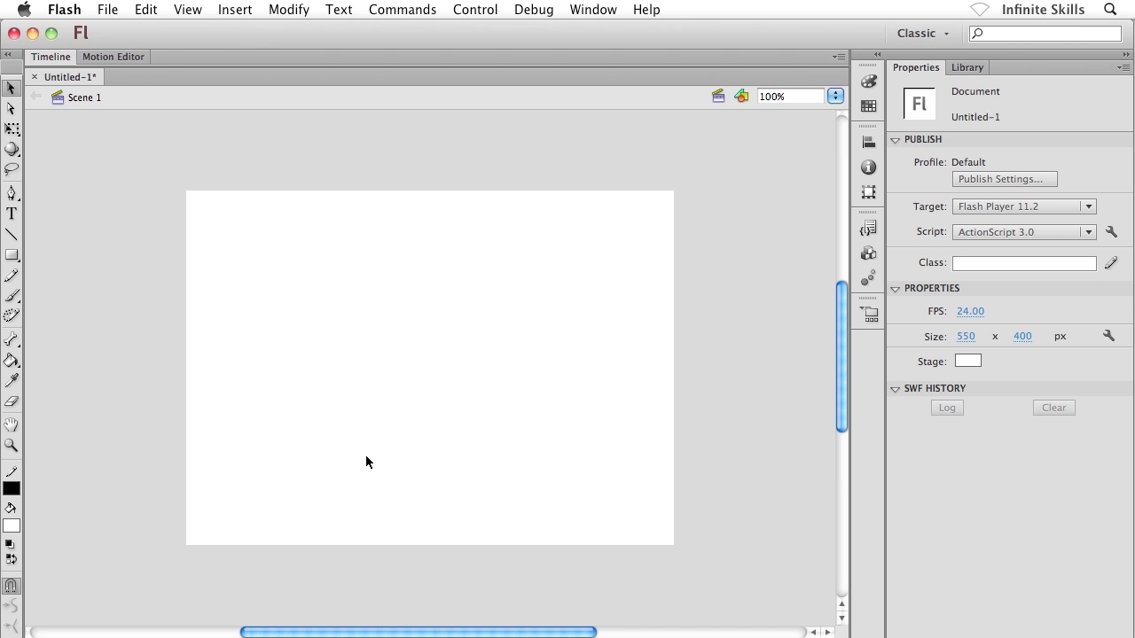
# Open Invaders.fla from Project Files as a second document alongside Untitled-1
pyautogui.hotkey('ctrl', 's')
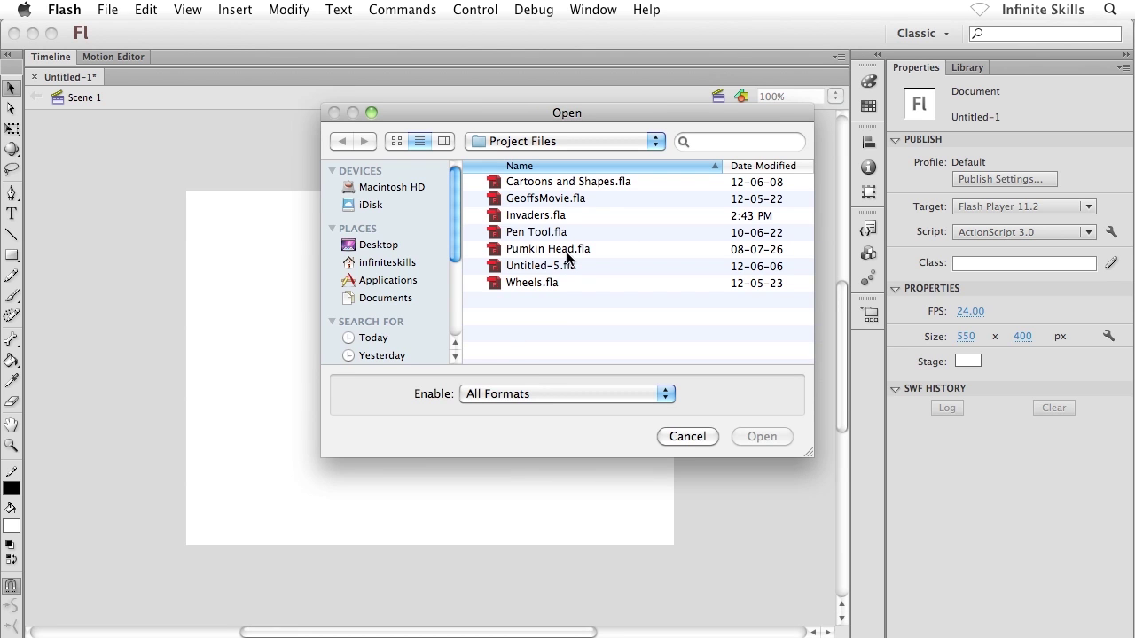
pyautogui.click(532, 220)
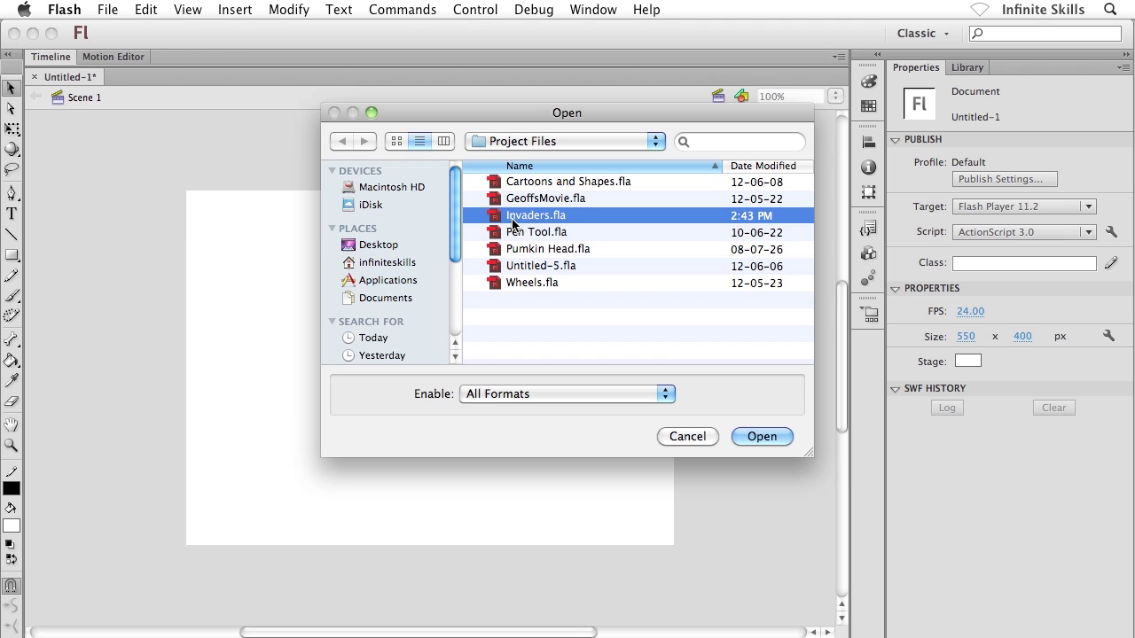
pyautogui.click(745, 437)
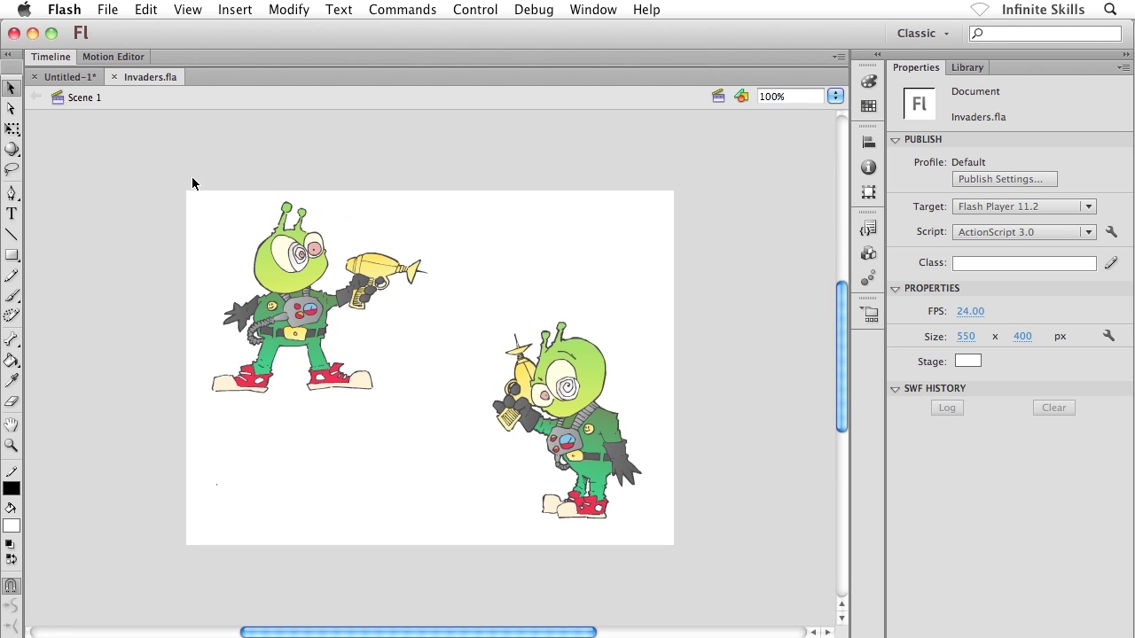
# Copy the left blaster-wielding alien from Invaders.fla and paste it into Untitled-1
pyautogui.click(275, 291)
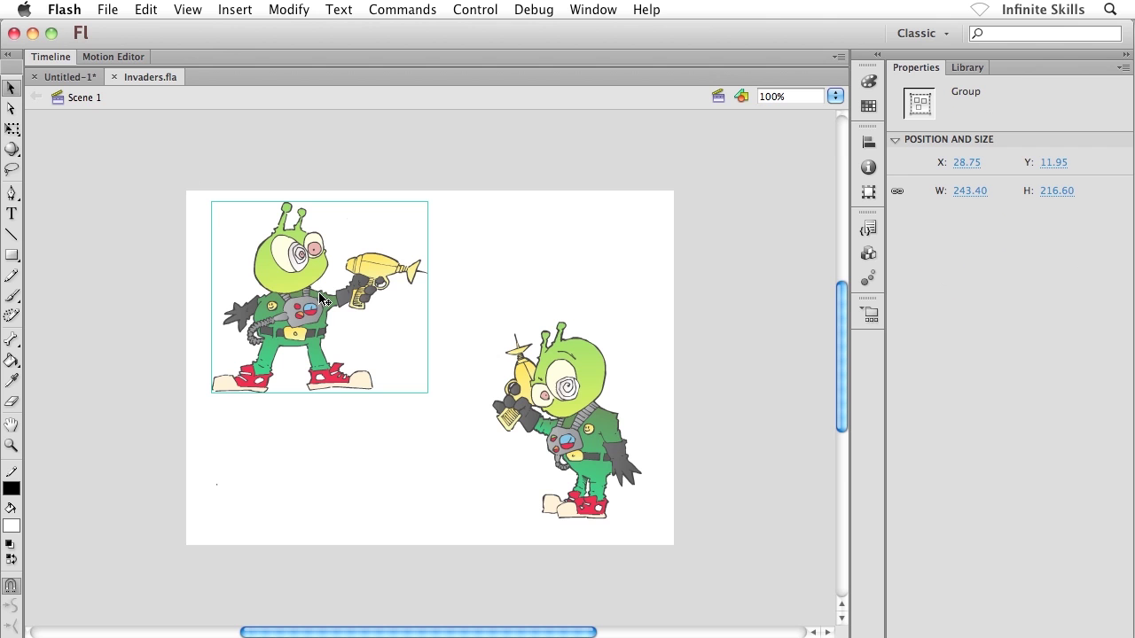
pyautogui.click(70, 77)
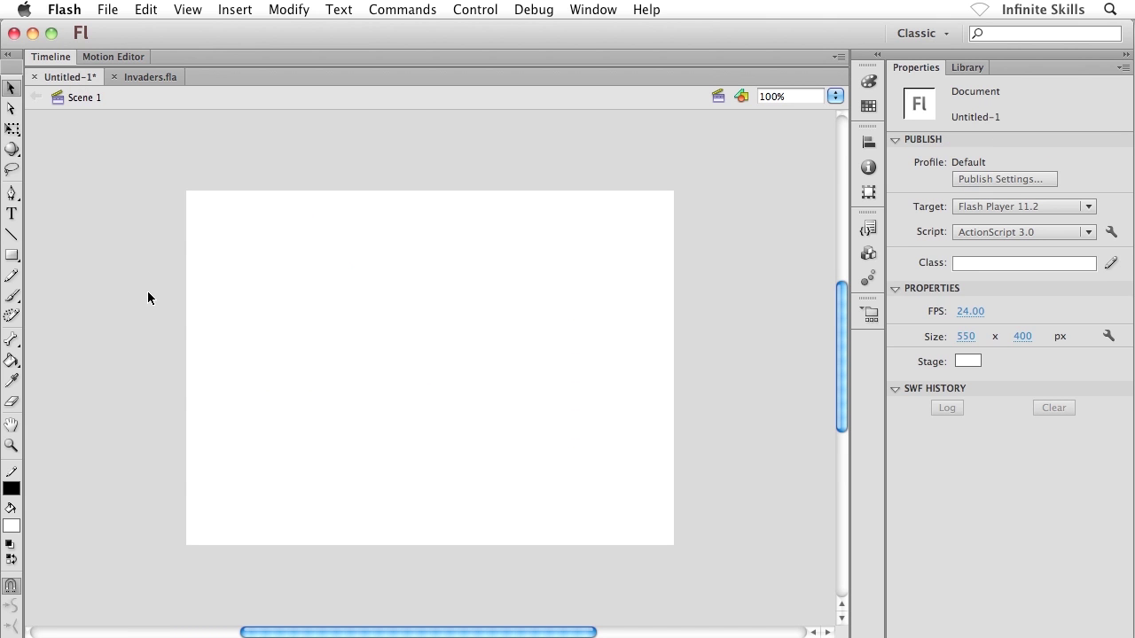
pyautogui.press('super+v')
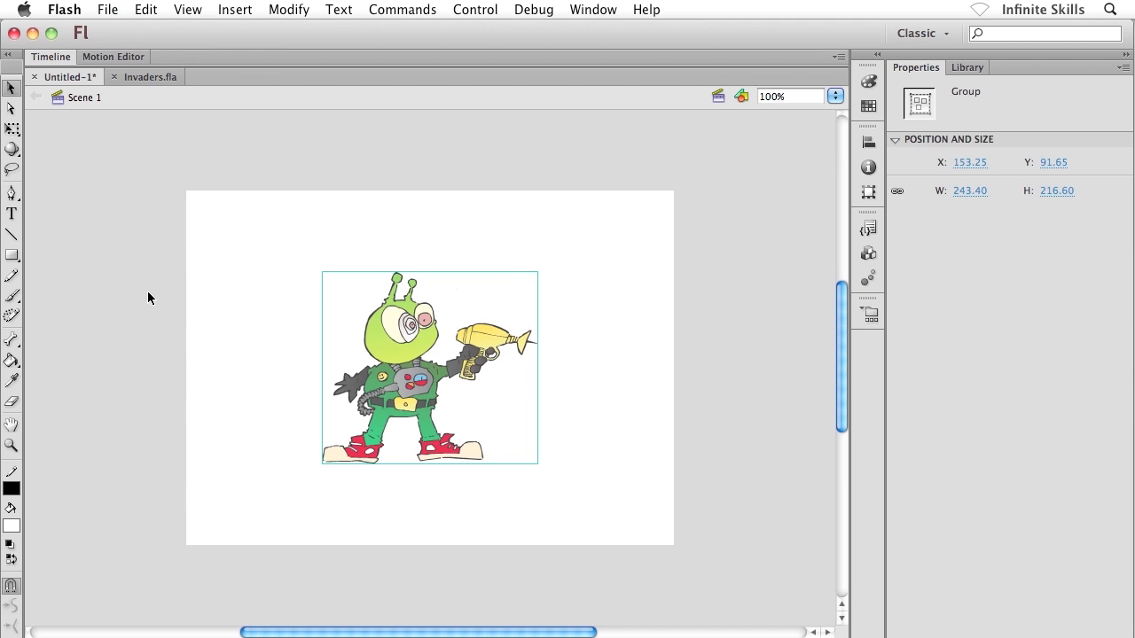
# Fit the stage in the window and begin converting the pasted alien to a symbol via Modify
pyautogui.press('super+2')
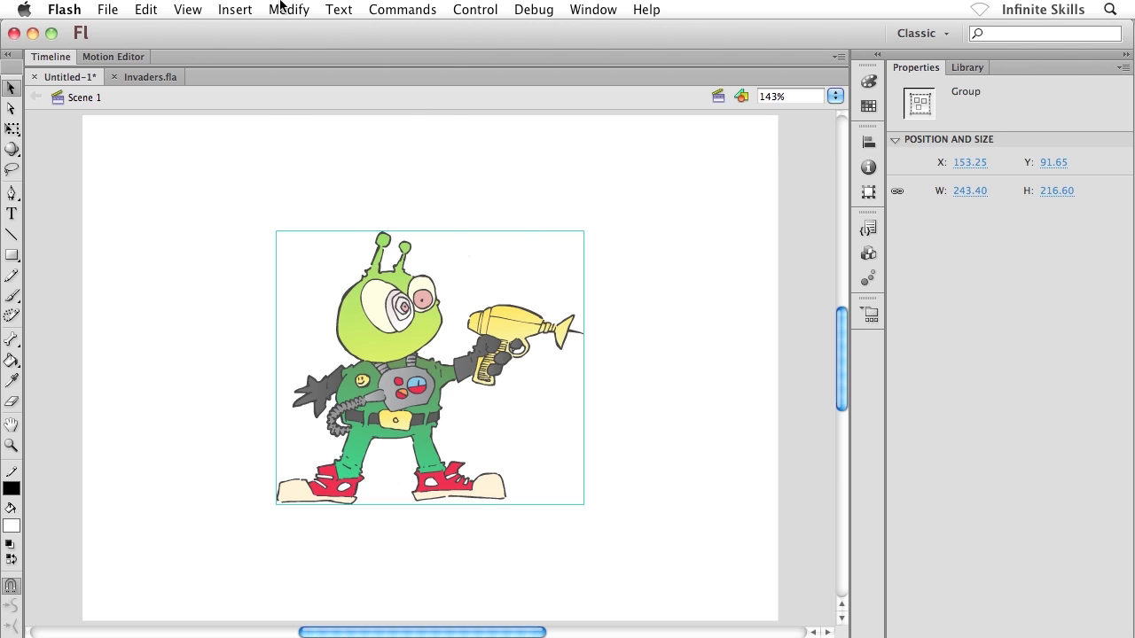
pyautogui.click(282, 7)
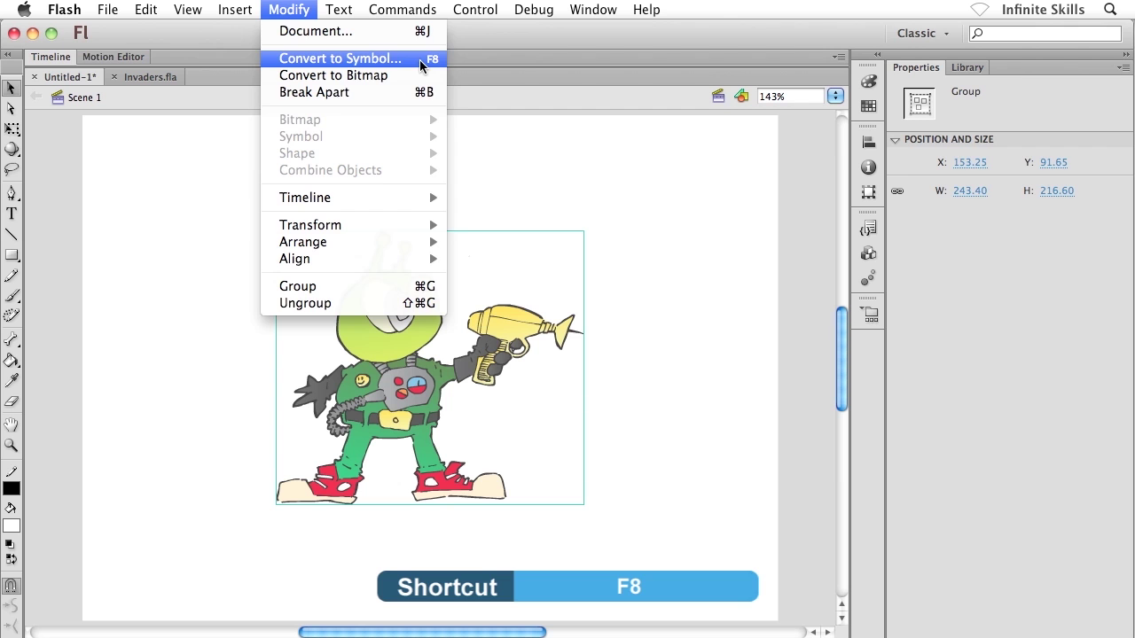
pyautogui.click(420, 60)
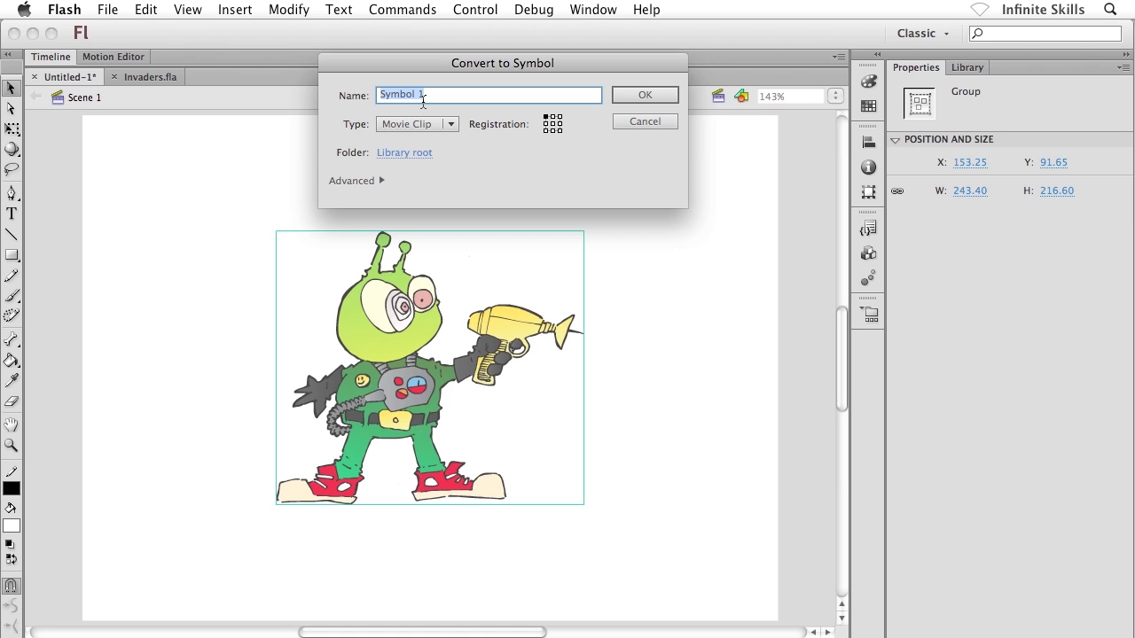
# Create the symbol named 'Alien Invader #1' with type Graphic
pyautogui.write('Al')
pyautogui.write('ien Invade')
pyautogui.write('r')
pyautogui.write(' #1')
pyautogui.click(455, 127)
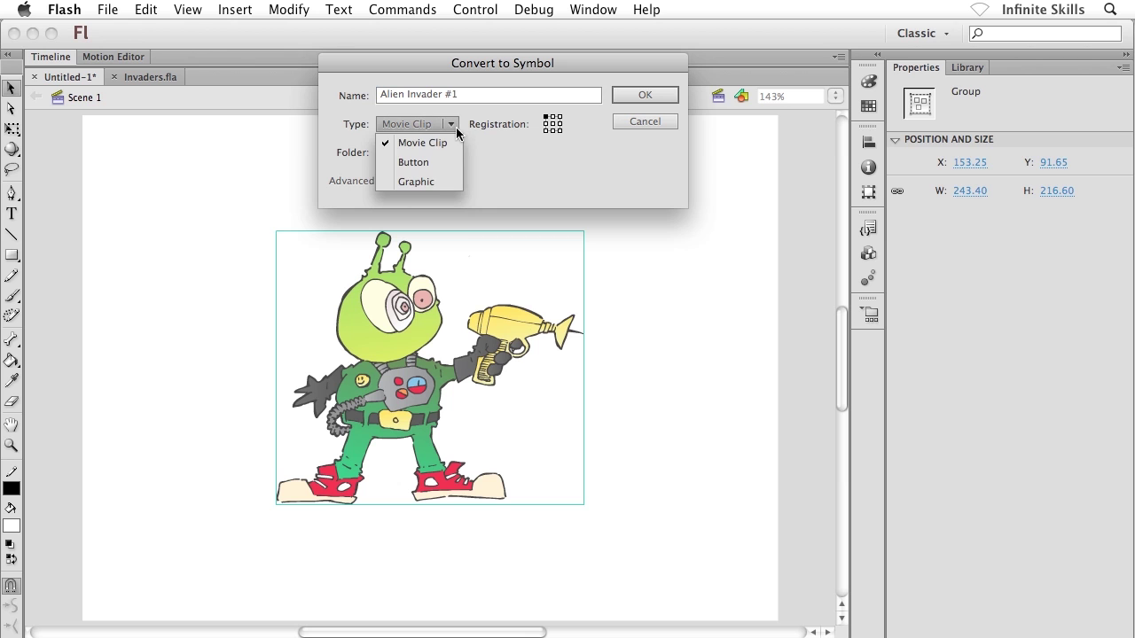
pyautogui.click(407, 182)
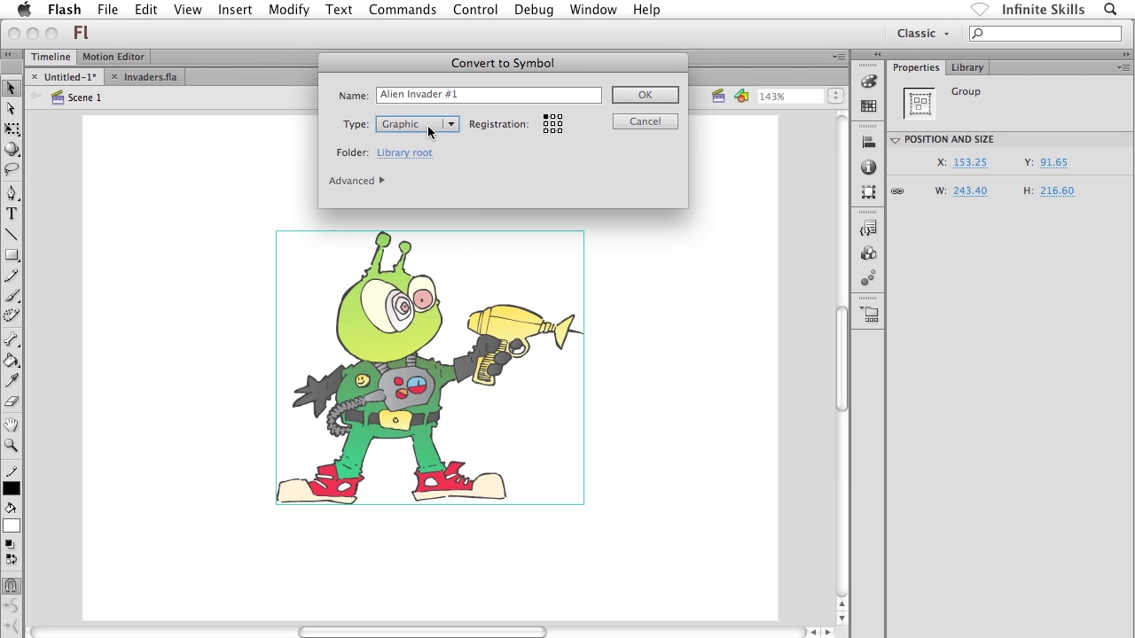
pyautogui.click(649, 97)
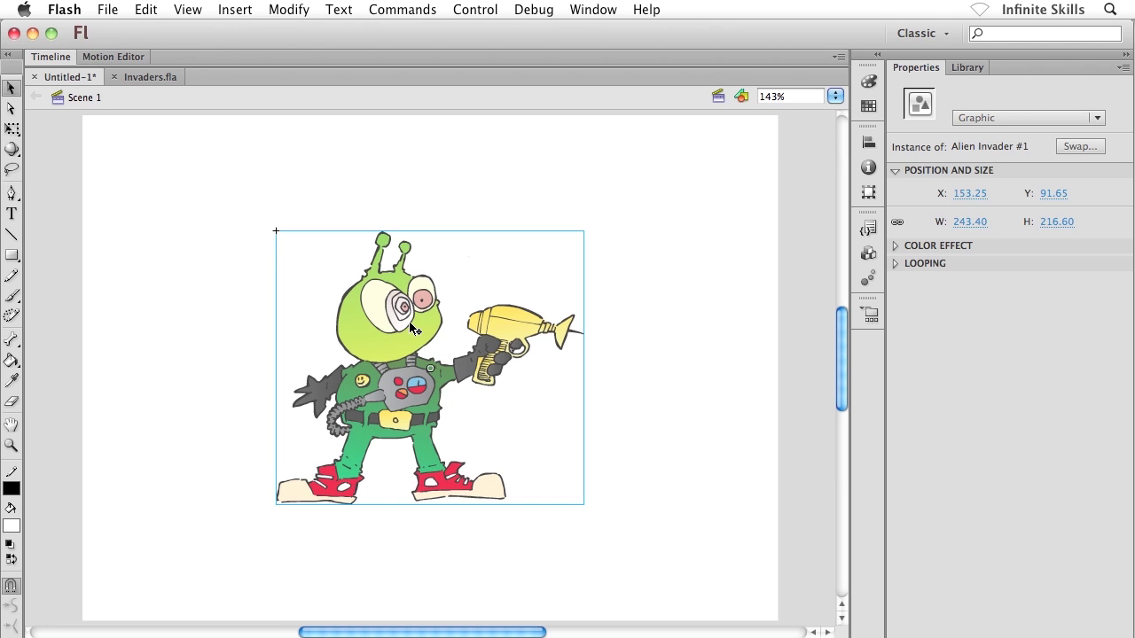
# Show the Library listing Alien Invader #1 and enlarge its preview pane
pyautogui.click(961, 69)
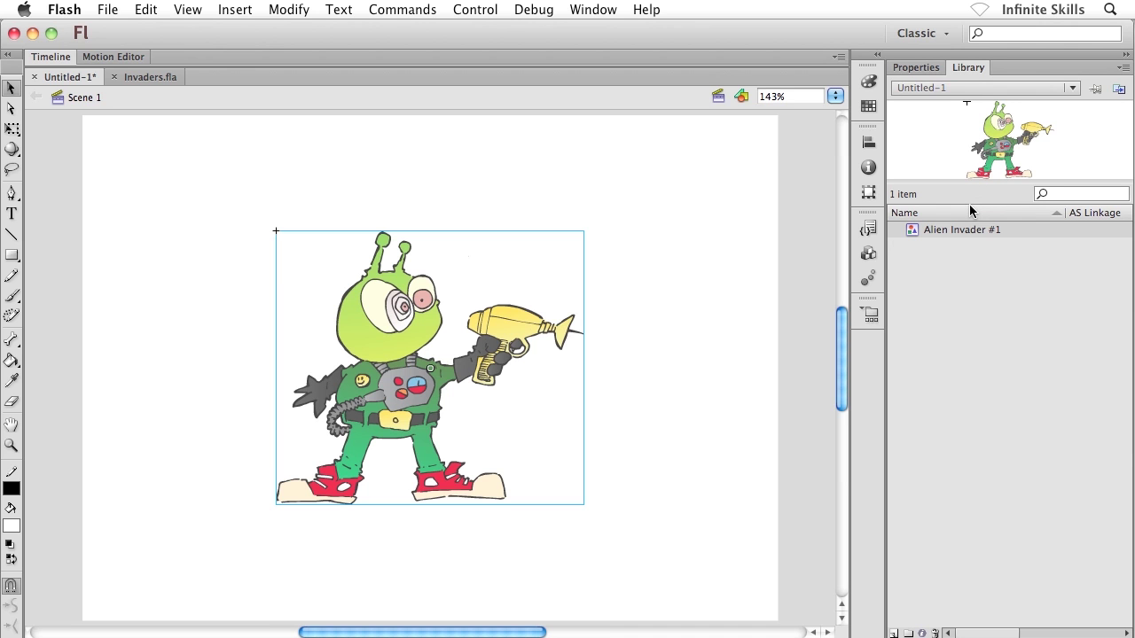
pyautogui.moveTo(975, 184); pyautogui.dragTo(978, 248)
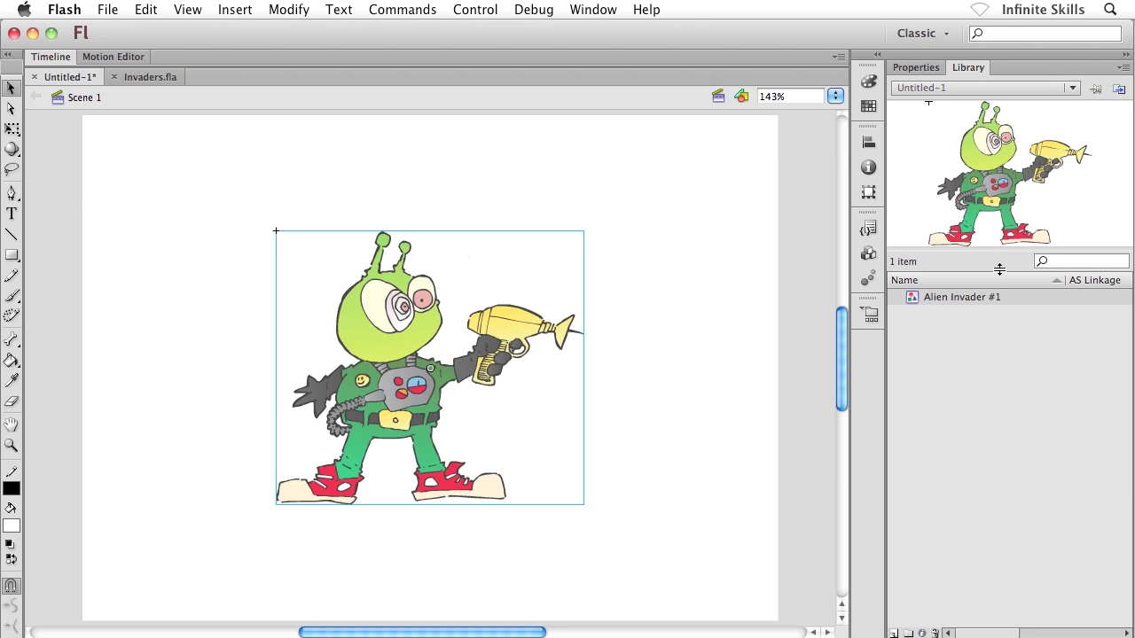
pyautogui.moveTo(995, 250)
pyautogui.mouseDown()
pyautogui.moveTo(994, 221)
pyautogui.moveTo(993, 294)
pyautogui.mouseUp()
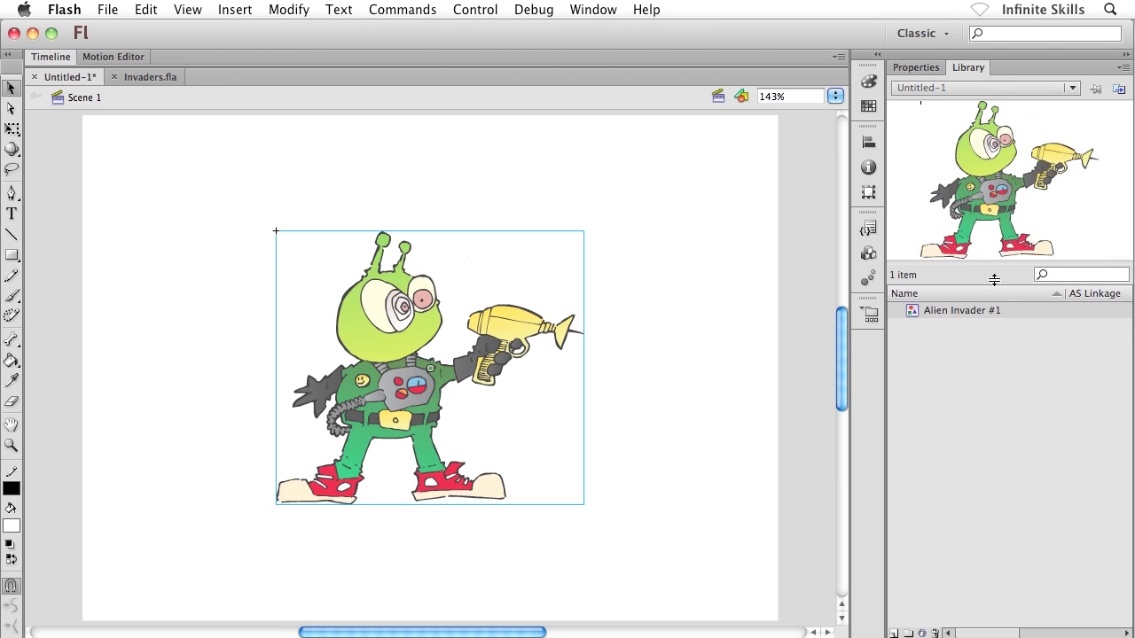